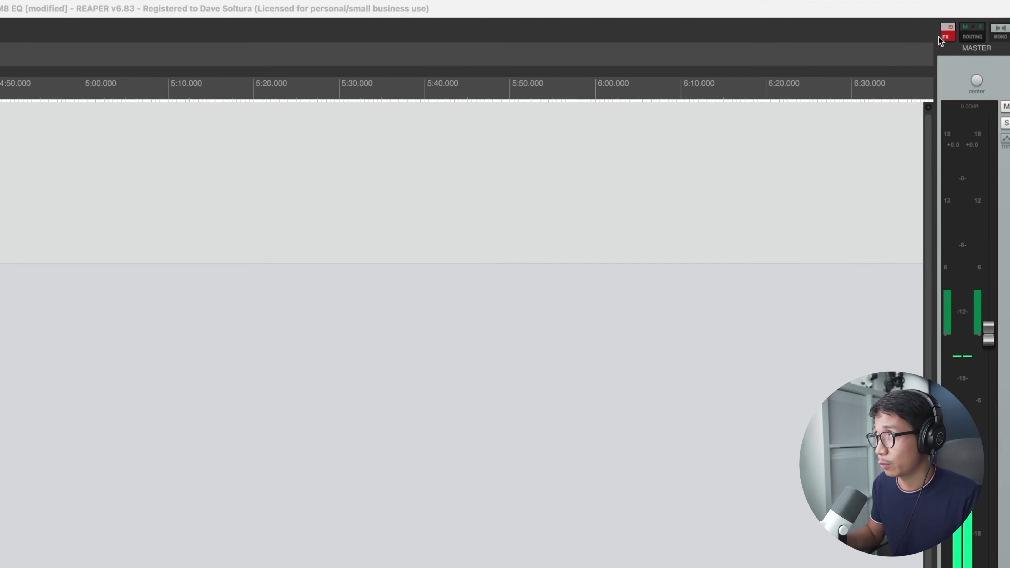
Open the master track's FX chain, check the ReaEQ settings and bring up TDR Nova
left_click(950, 35)
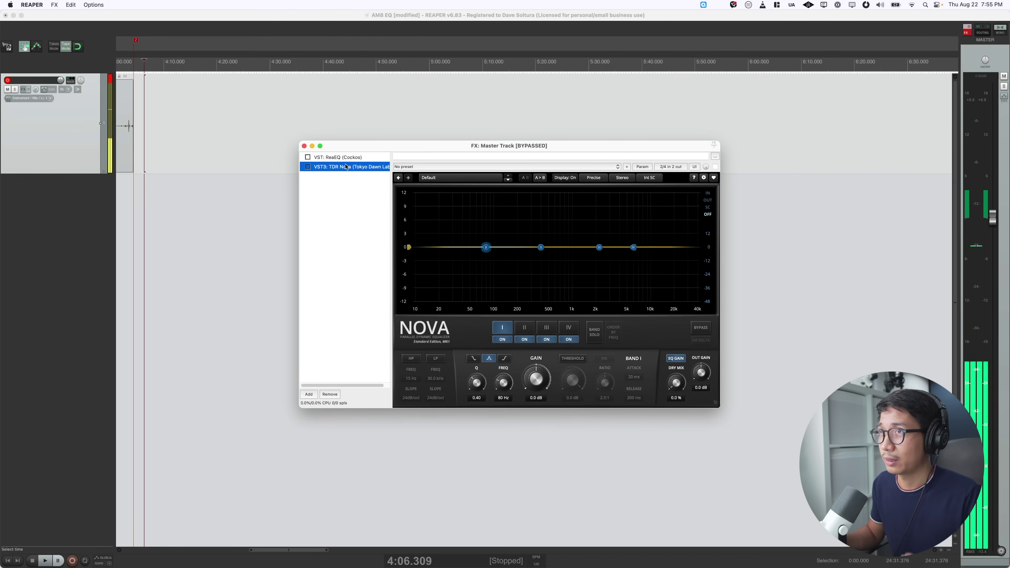
left_click(329, 394)
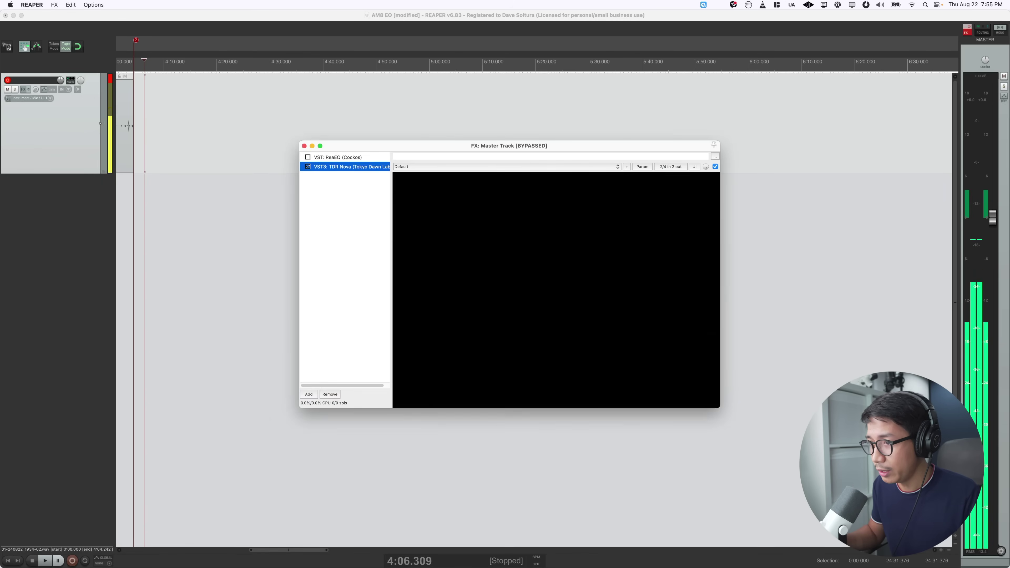
left_click(337, 158)
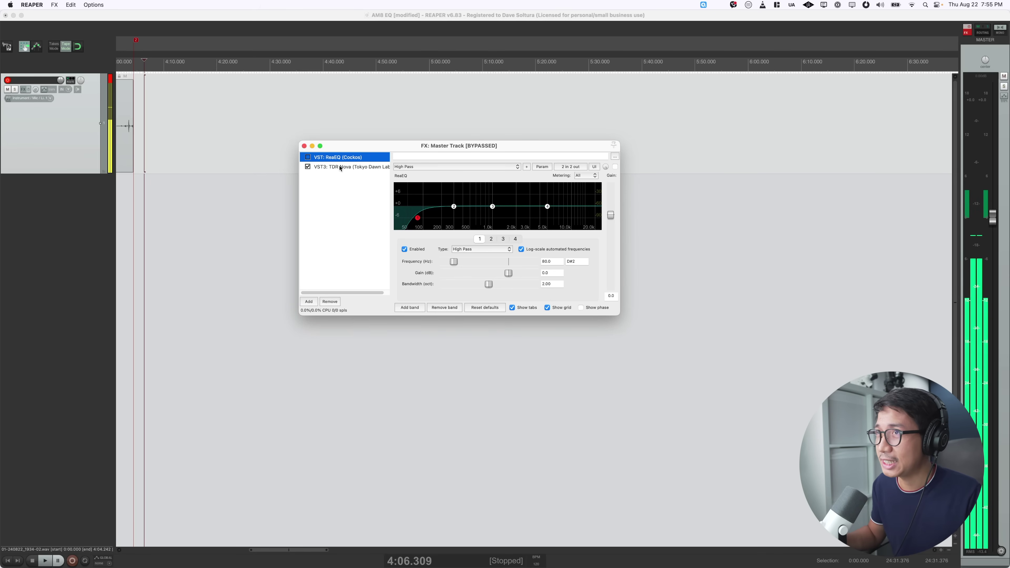
left_click(340, 167)
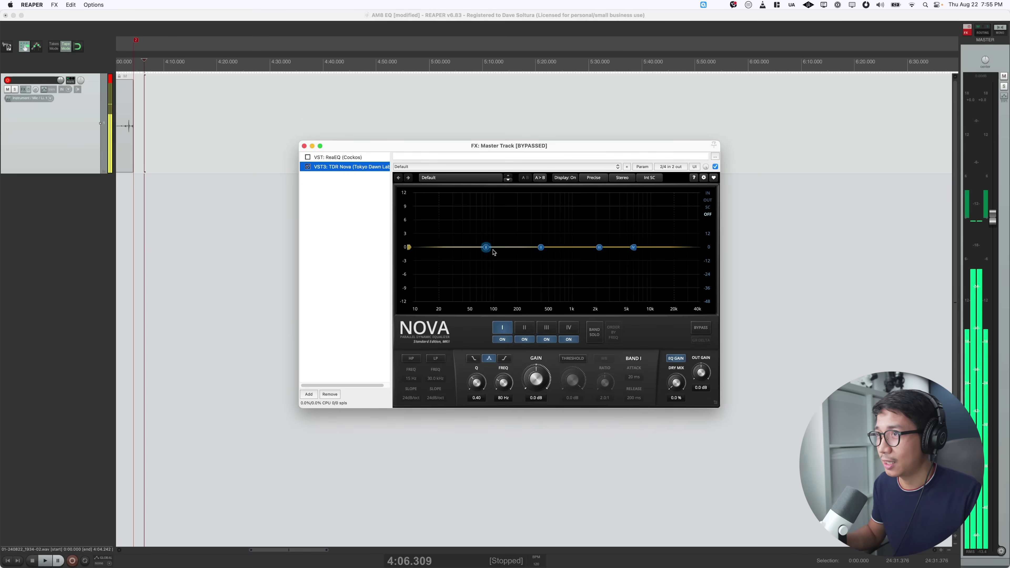
Enable the master track's bypassed FX chain and position Nova's band I at about 84 Hz with nearly flat gain
left_click_drag(492, 251, 469, 249)
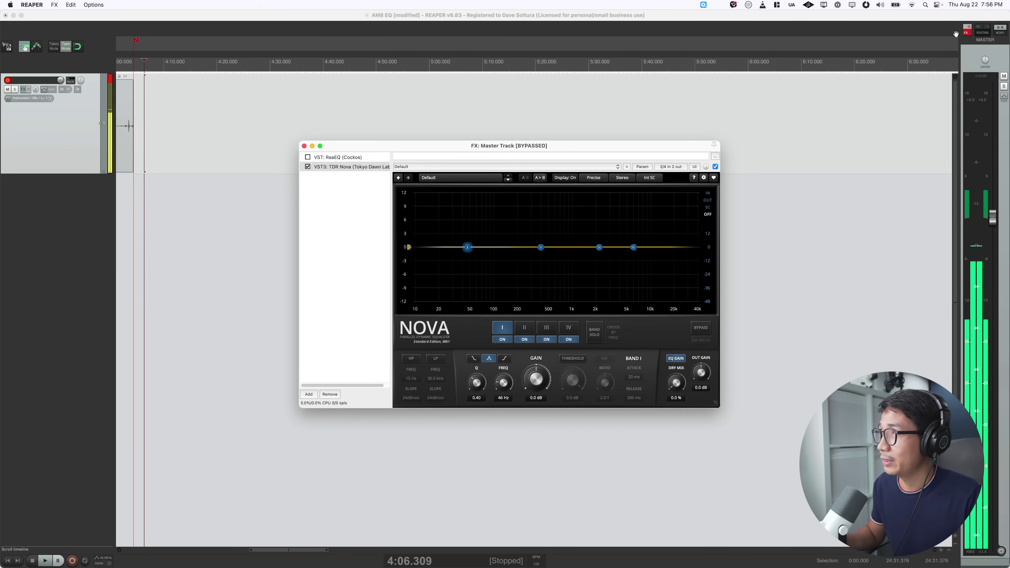
left_click(967, 29)
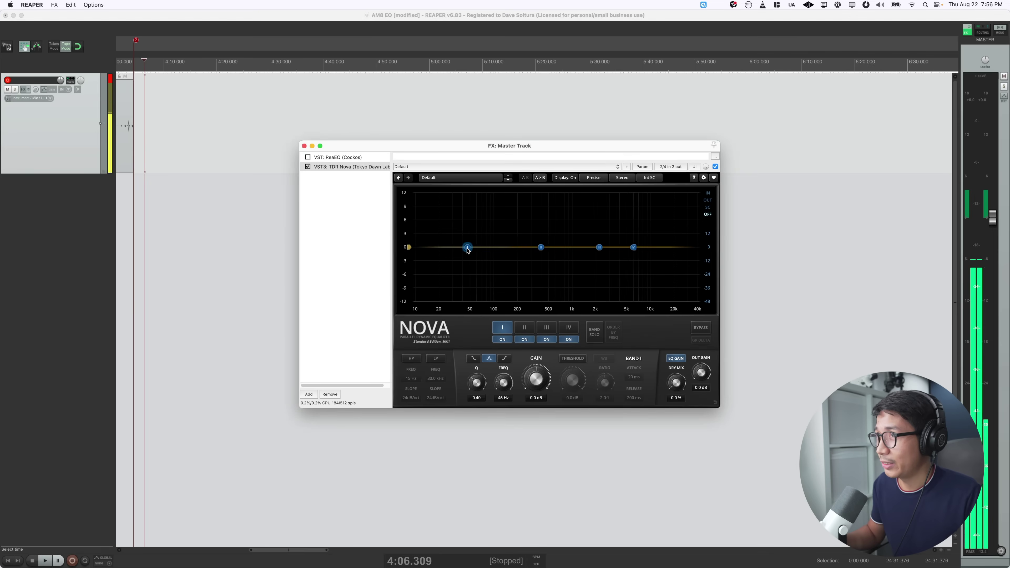
left_click_drag(468, 248, 488, 250)
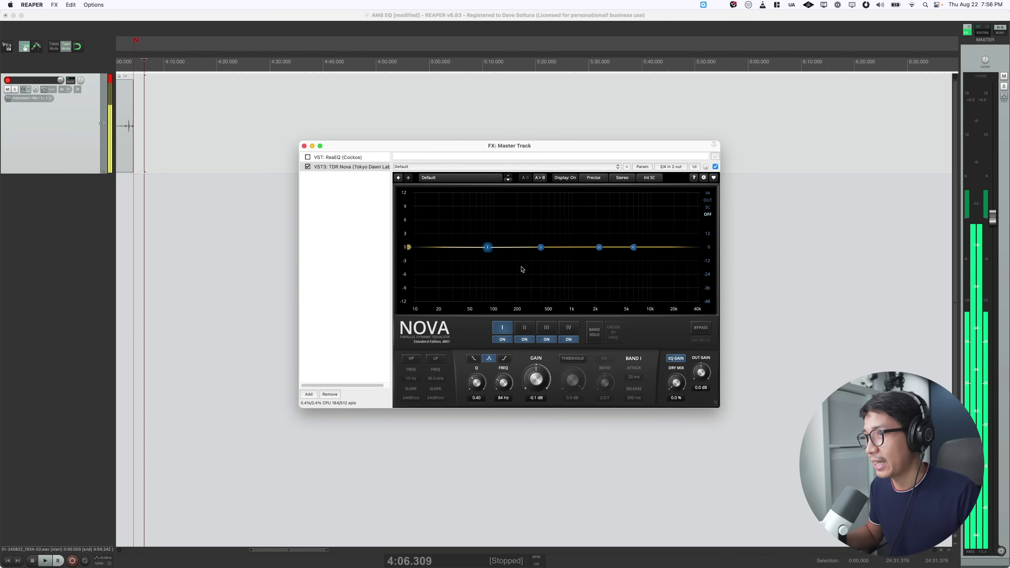
Enable Nova's high-pass filter with its frequency set to 80 Hz, comparing the sound with the filter off and on
left_click(412, 359)
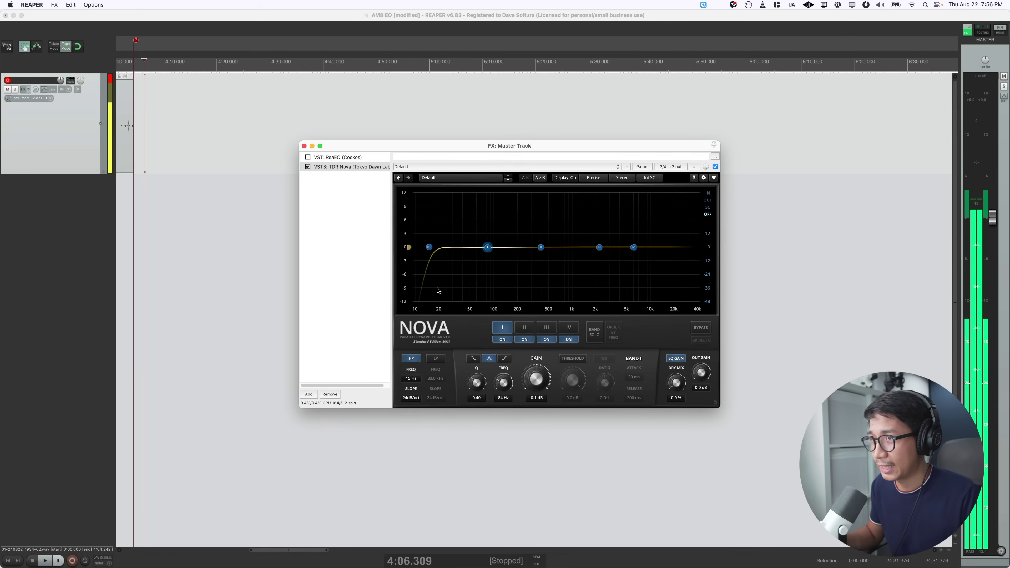
left_click_drag(430, 247, 450, 247)
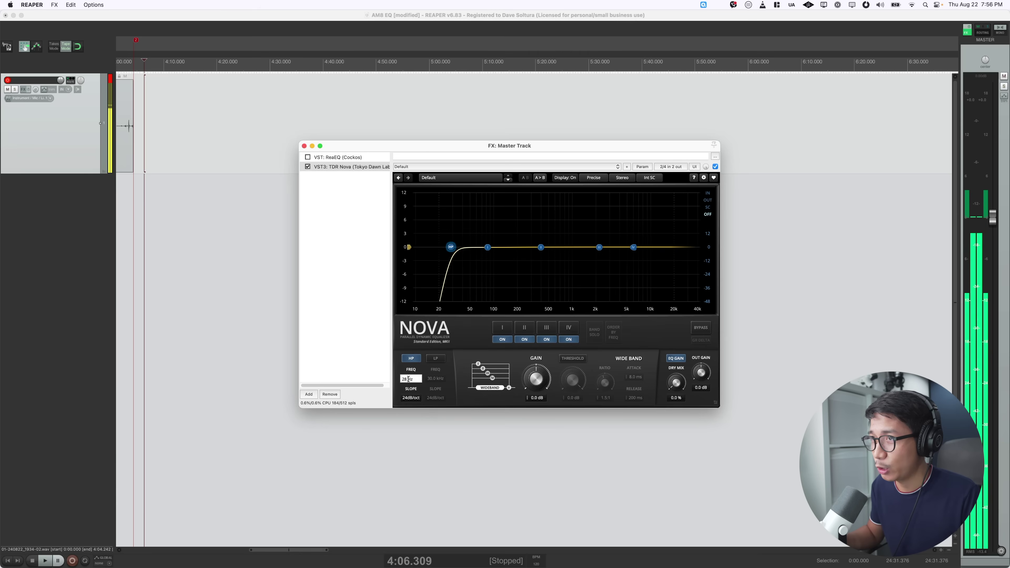
double_click(407, 379)
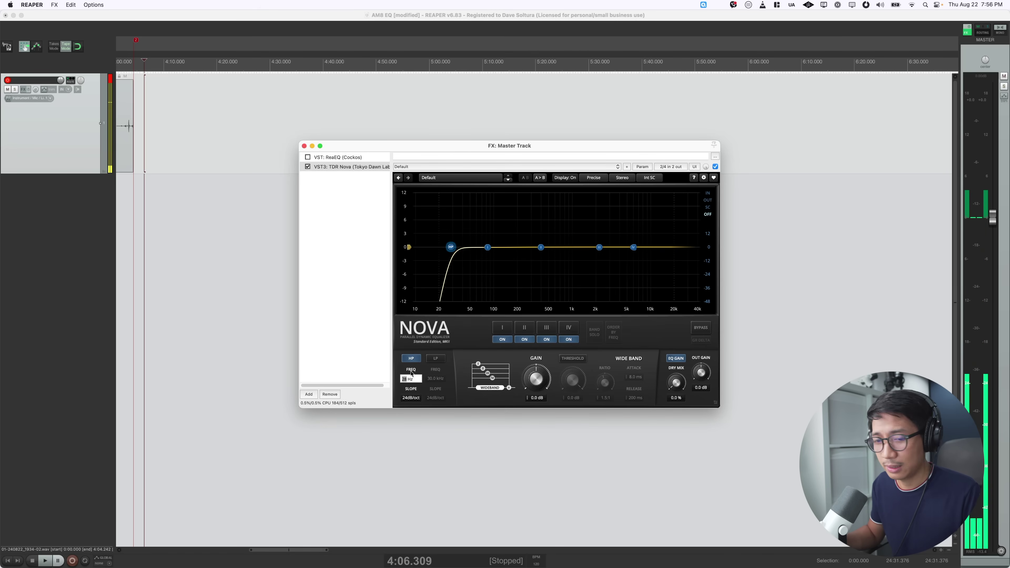
type("8")
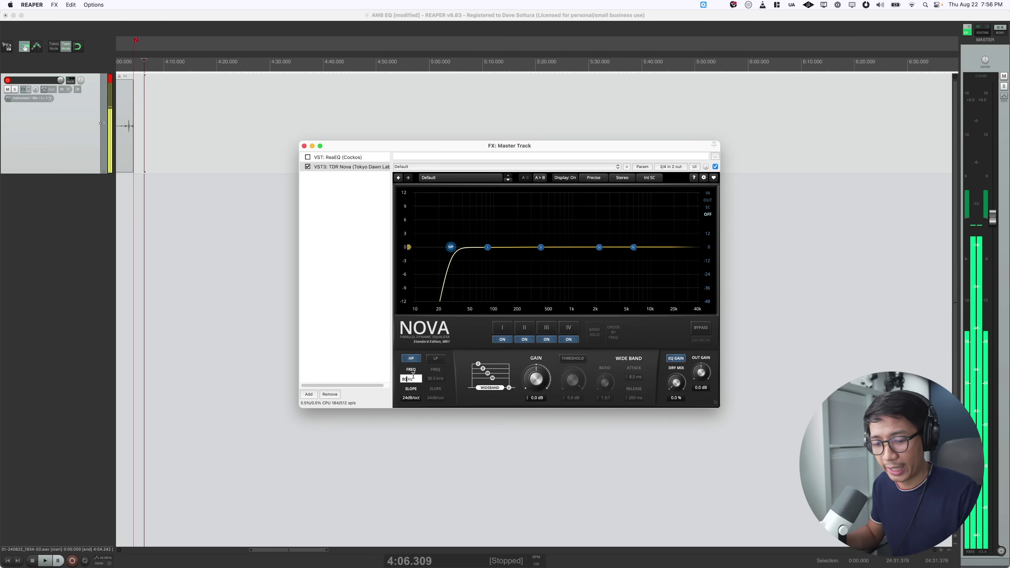
type("0")
key("Return")
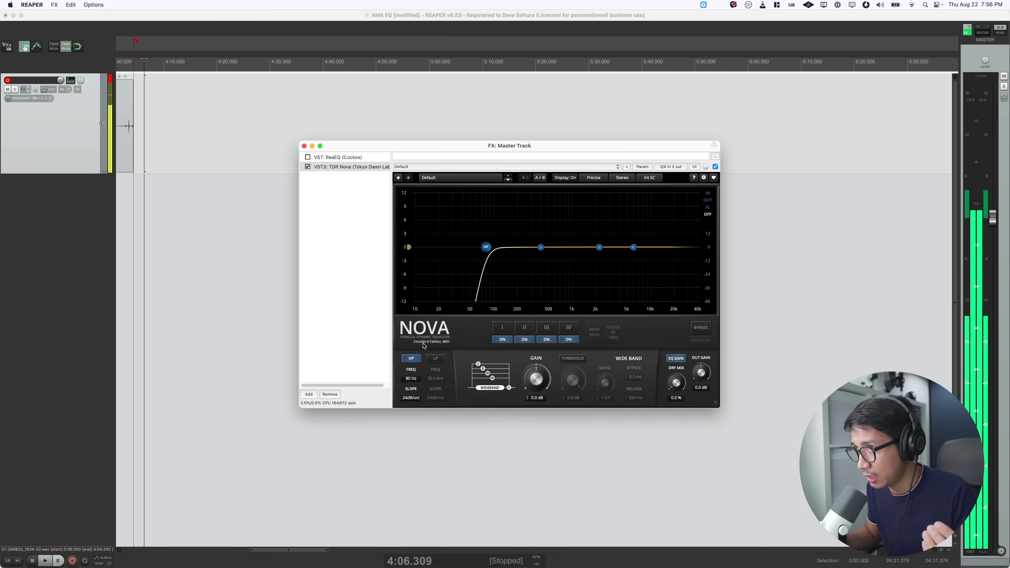
left_click(413, 359)
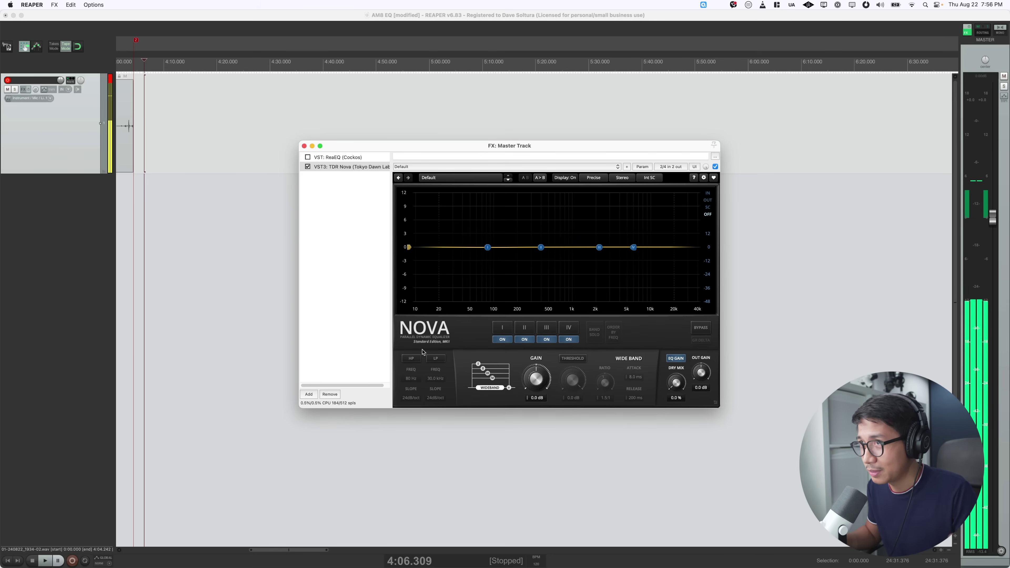
left_click(415, 360)
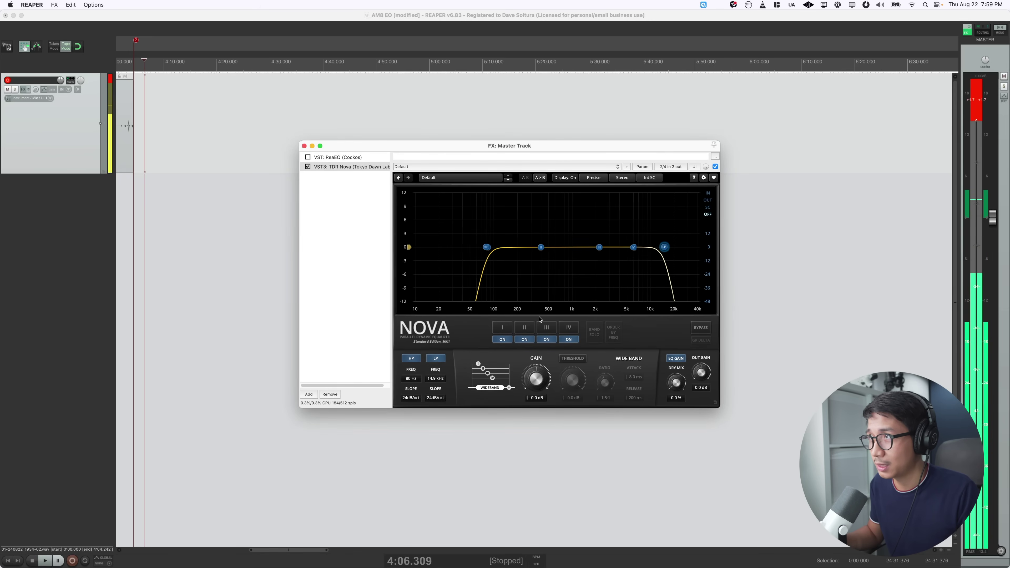
Try the low-pass filter at about 12.7 kHz and compare the result against the bypassed EQ
left_click_drag(664, 247, 667, 247)
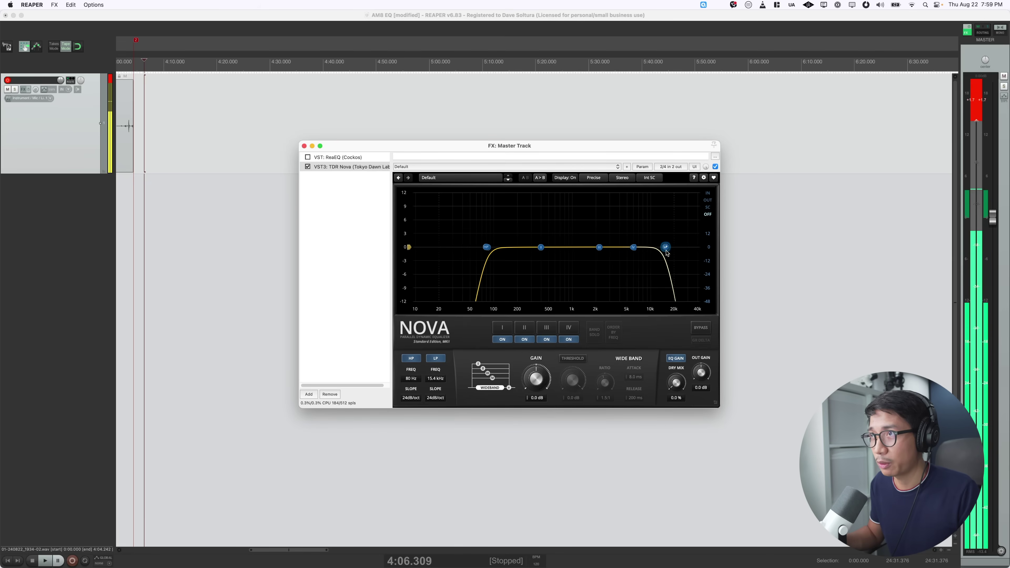
left_click_drag(663, 253, 661, 253)
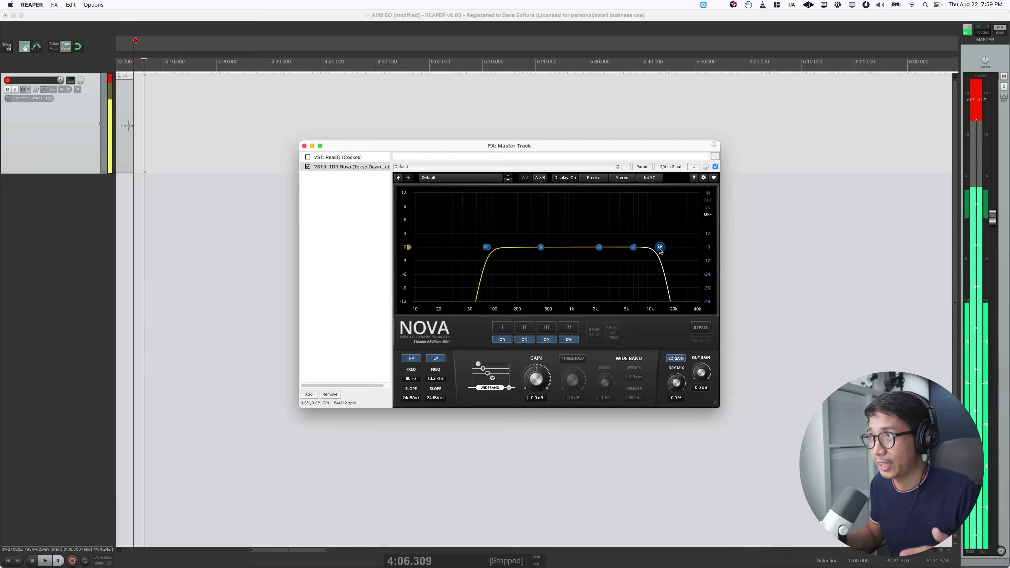
mouse_move(660, 252)
left_mouse_down()
mouse_move(682, 253)
mouse_move(661, 254)
left_mouse_up()
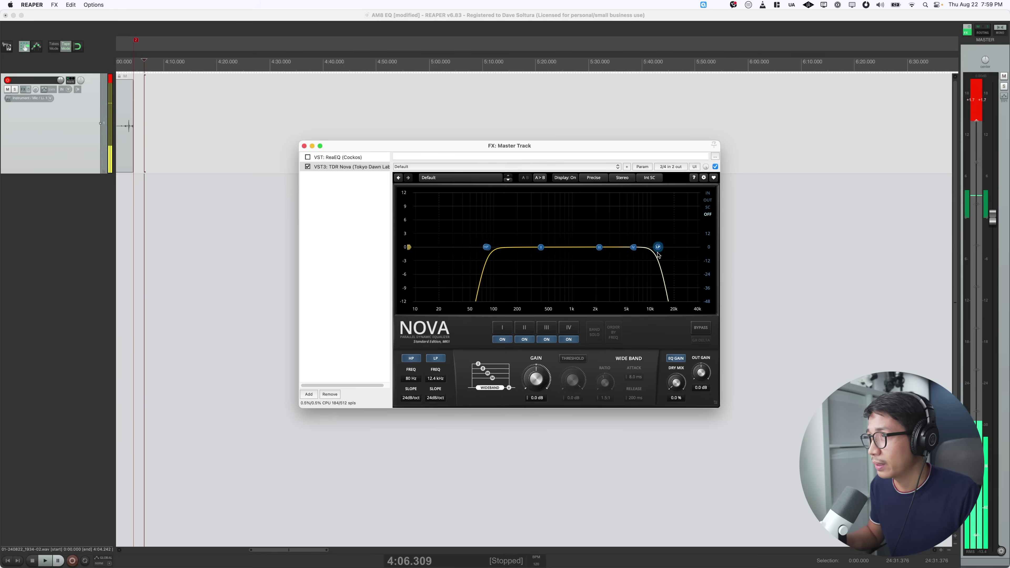
left_click_drag(658, 255, 659, 256)
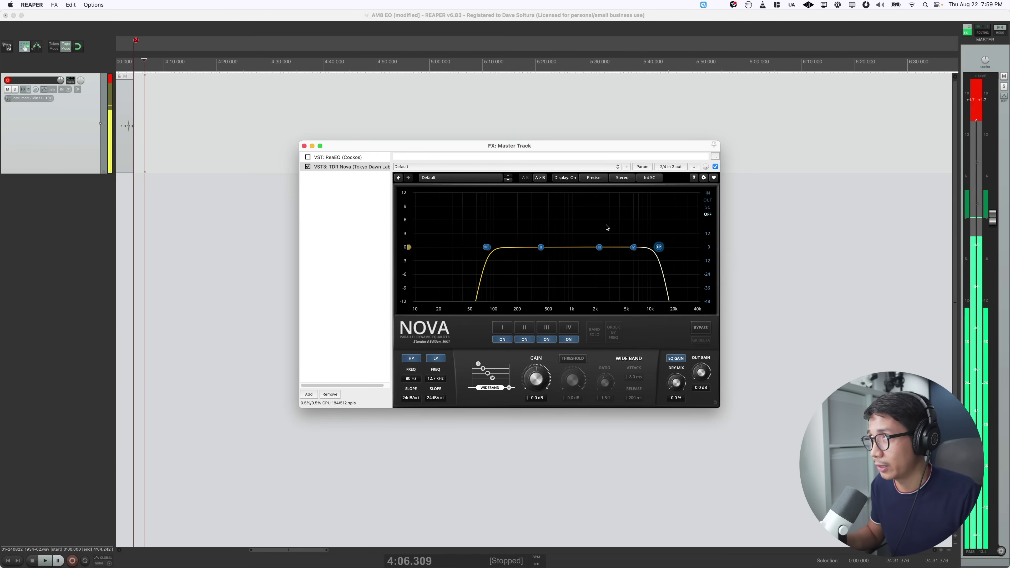
left_click(701, 331)
left_click(702, 330)
left_click(702, 331)
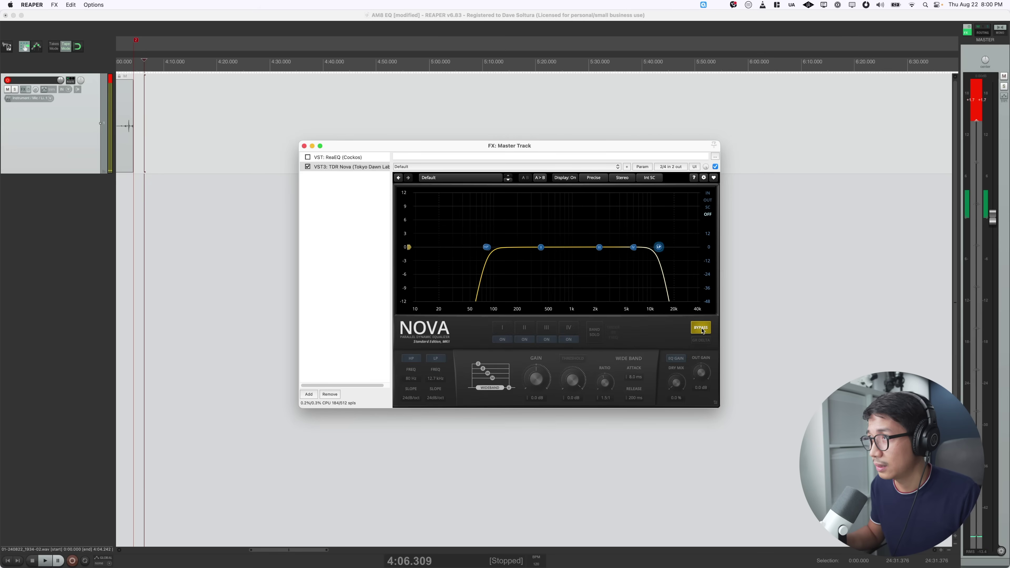
left_click(701, 330)
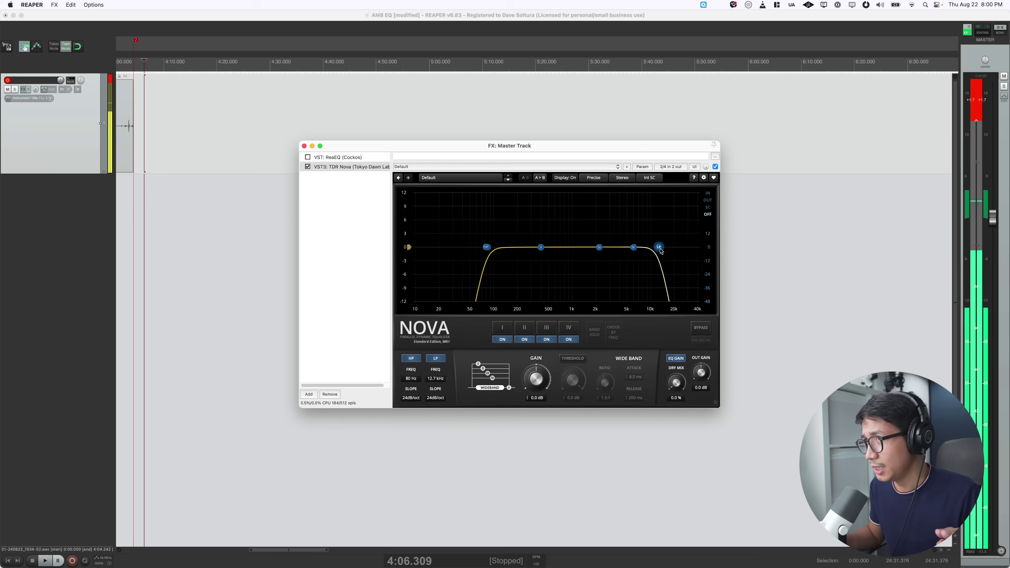
Set the low-pass filter's cutoff to about 15.1 kHz
left_click_drag(660, 250, 665, 250)
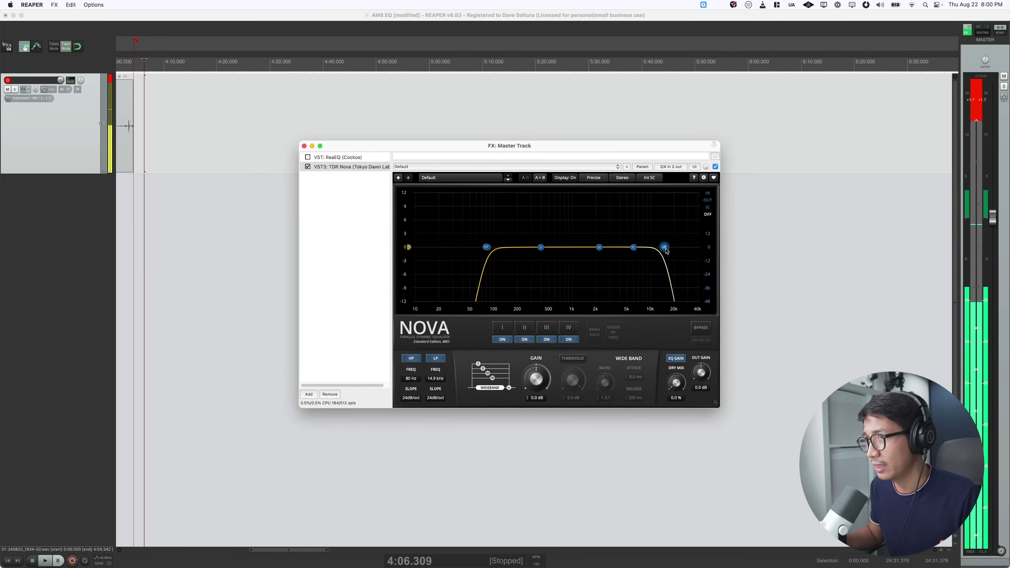
left_click_drag(666, 251, 667, 251)
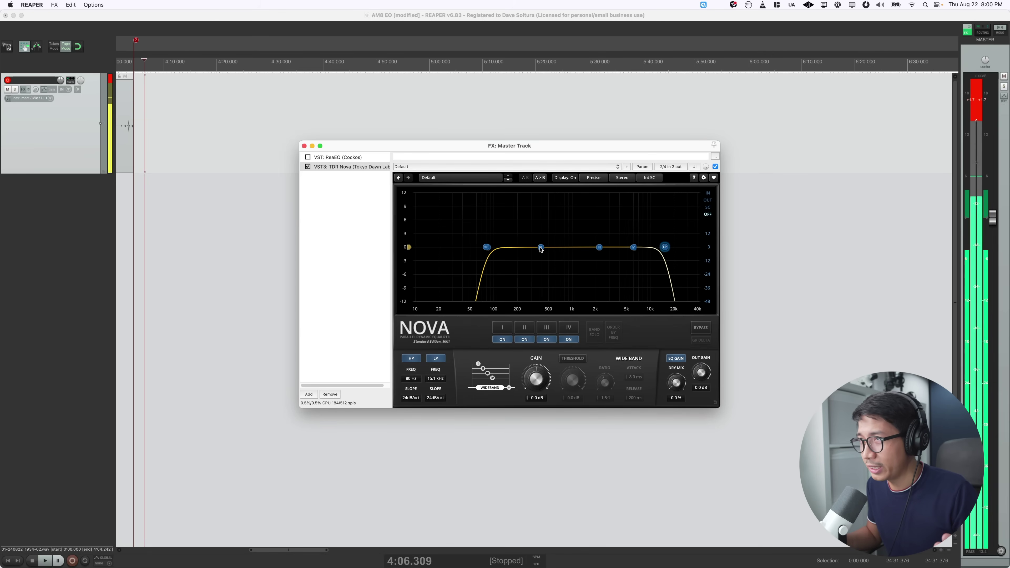
Try slight band II boosts in the low end between about 144 and 192 Hz
left_click_drag(541, 249, 502, 244)
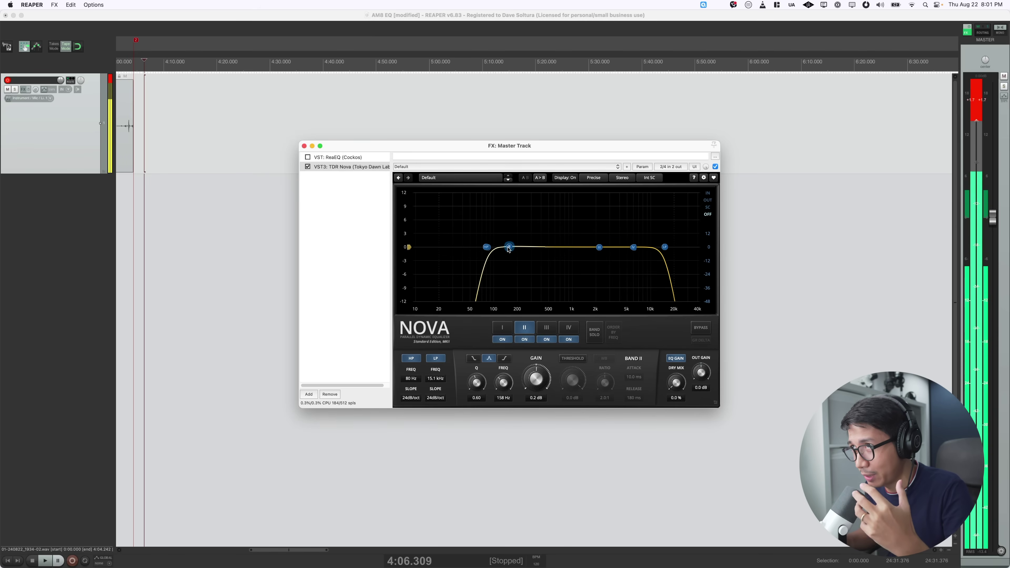
left_click_drag(508, 249, 505, 243)
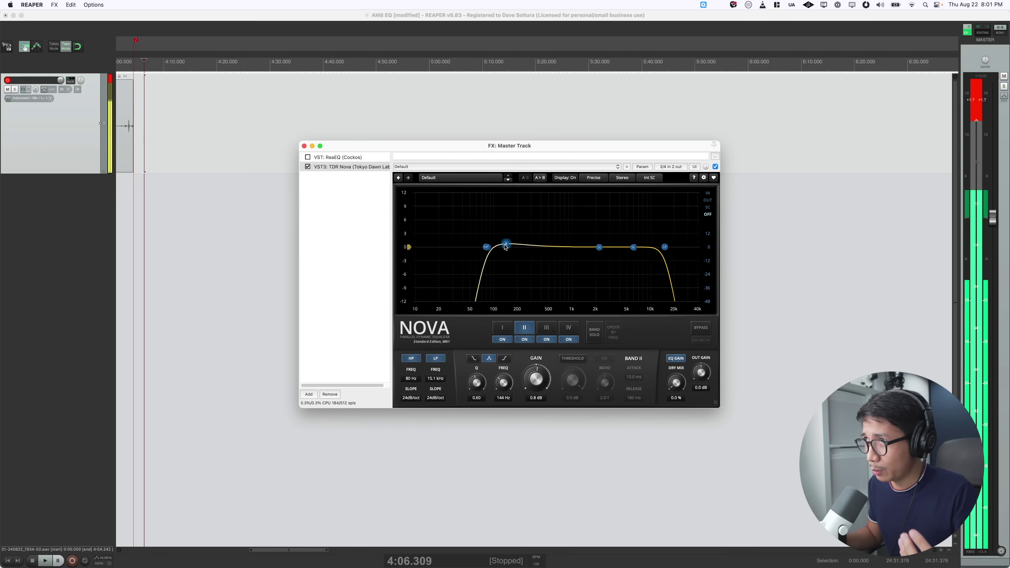
left_click_drag(504, 245, 505, 250)
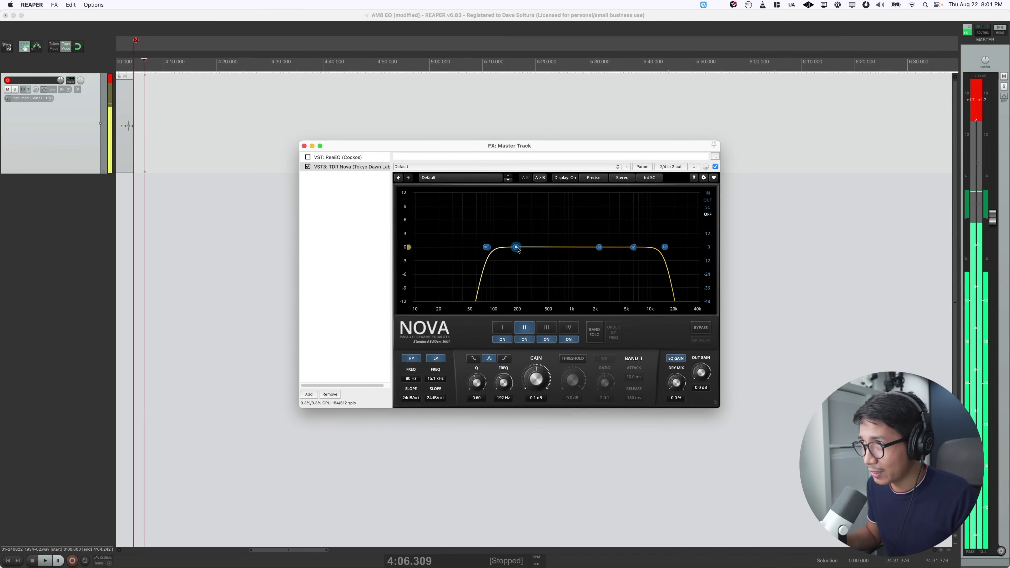
Sweep band II through the midrange between about 420 Hz and 1 kHz, trying both boosts and cuts
left_click_drag(528, 248, 573, 245)
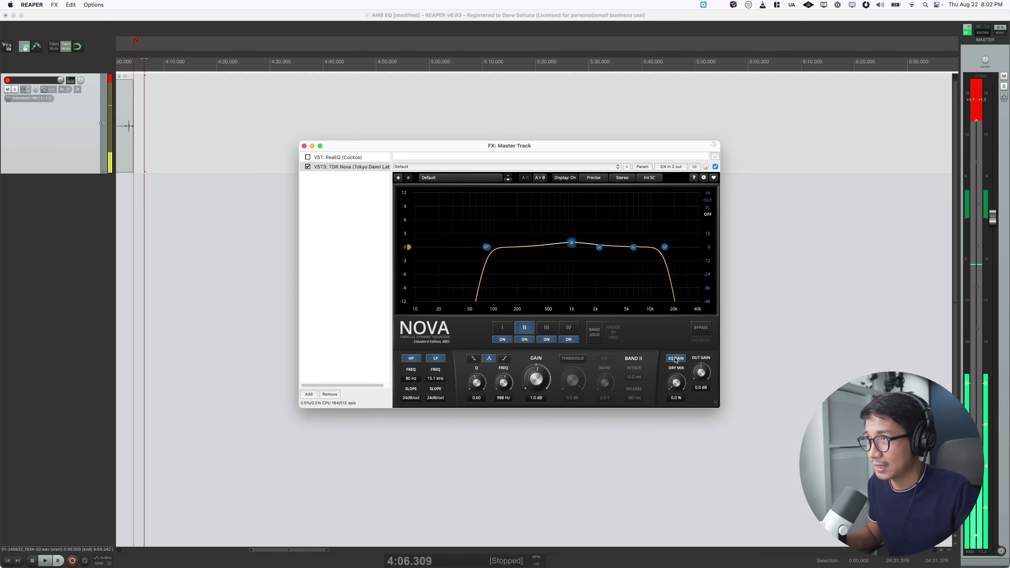
mouse_move(573, 246)
left_mouse_down()
mouse_move(569, 220)
mouse_move(537, 213)
mouse_move(577, 215)
mouse_move(548, 219)
mouse_move(552, 238)
mouse_move(581, 216)
mouse_move(572, 239)
mouse_move(541, 243)
mouse_move(530, 224)
mouse_move(556, 253)
mouse_move(569, 249)
mouse_move(573, 216)
mouse_move(570, 257)
left_mouse_up()
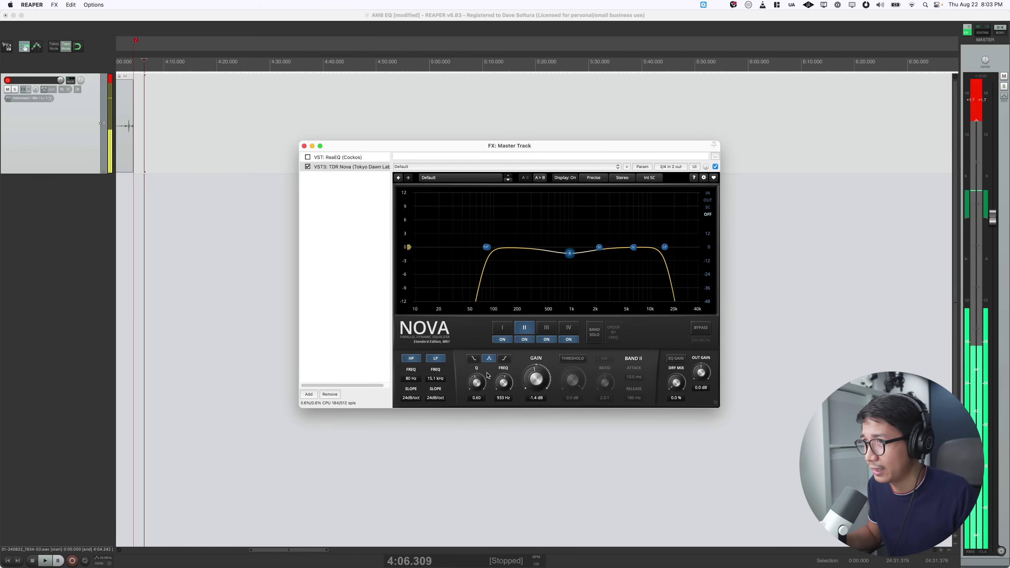
left_click_drag(569, 253, 550, 256)
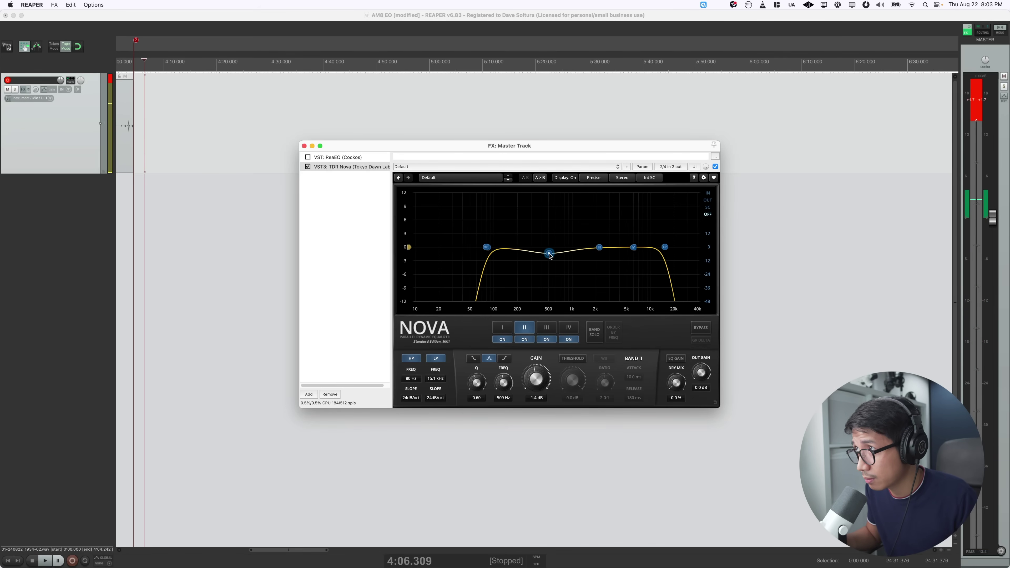
left_click_drag(550, 256, 579, 270)
left_click_drag(576, 270, 545, 212)
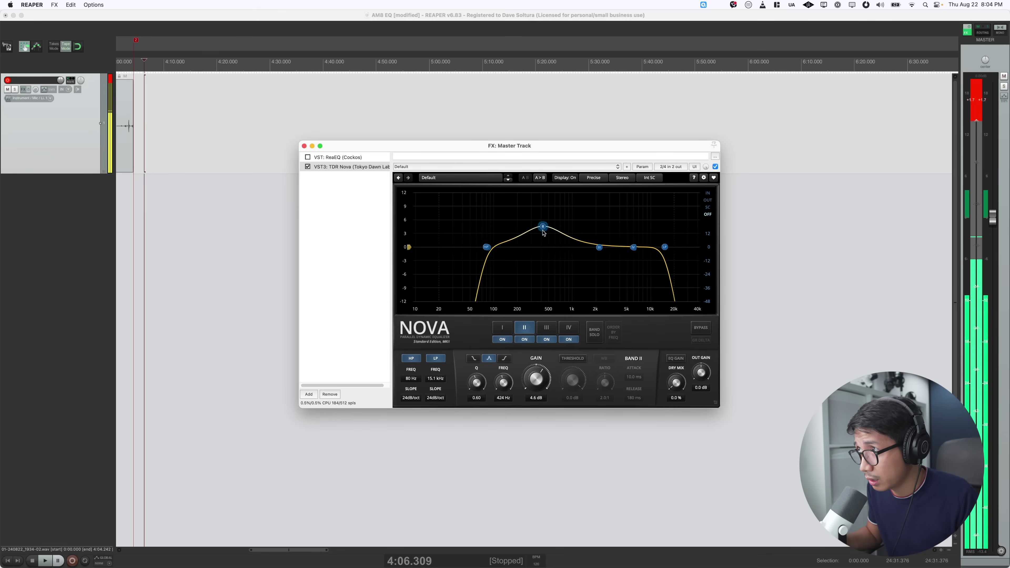
Shape band II into a cut of about 1.7 dB near 1046 Hz with Q 1.33, comparing it against the bypassed EQ
mouse_move(575, 254)
left_mouse_down()
mouse_move(572, 229)
mouse_move(574, 260)
mouse_move(545, 257)
mouse_move(575, 255)
mouse_move(576, 208)
mouse_move(545, 210)
mouse_move(535, 225)
mouse_move(529, 217)
mouse_move(575, 210)
mouse_move(573, 255)
left_mouse_up()
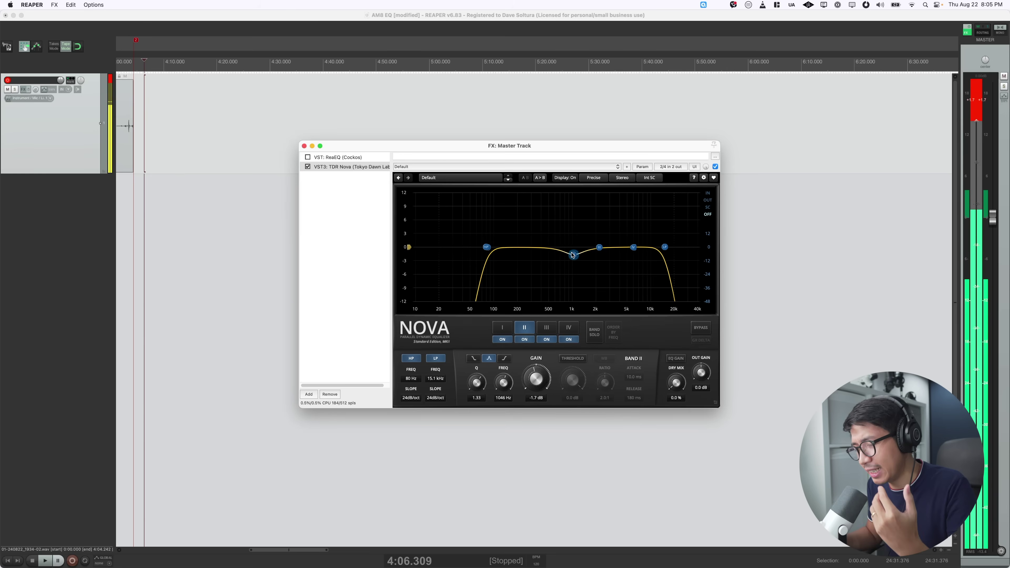
left_click(701, 327)
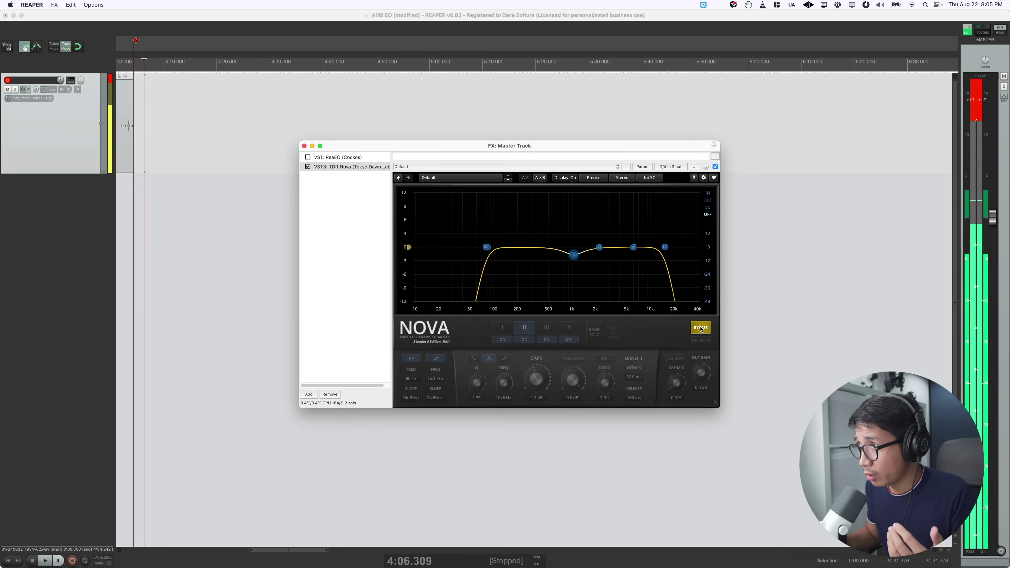
left_click(701, 327)
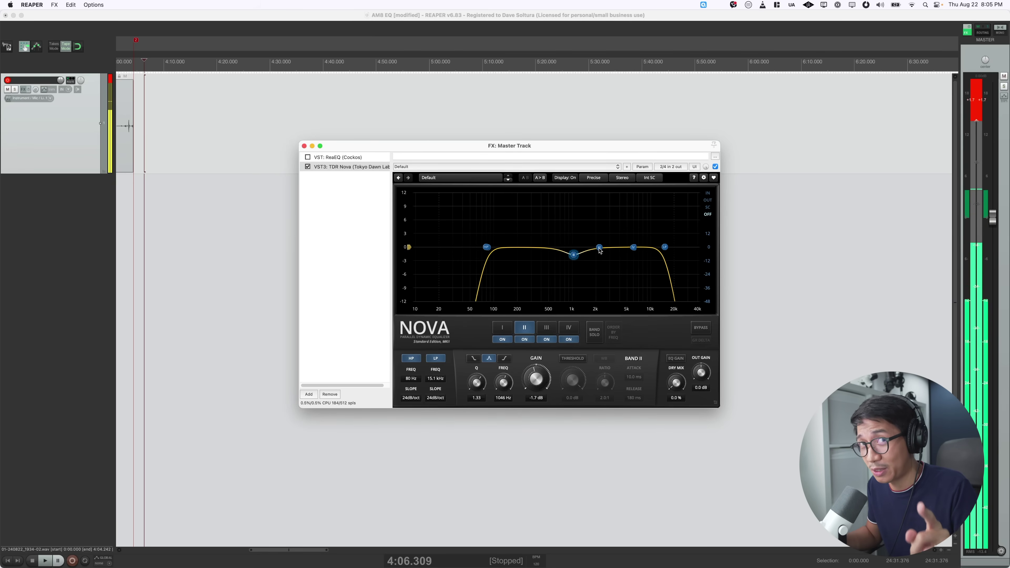
Shape band III into a cut of about 5.1 dB near 6.9 kHz with Q 0.78
left_click_drag(600, 250, 625, 262)
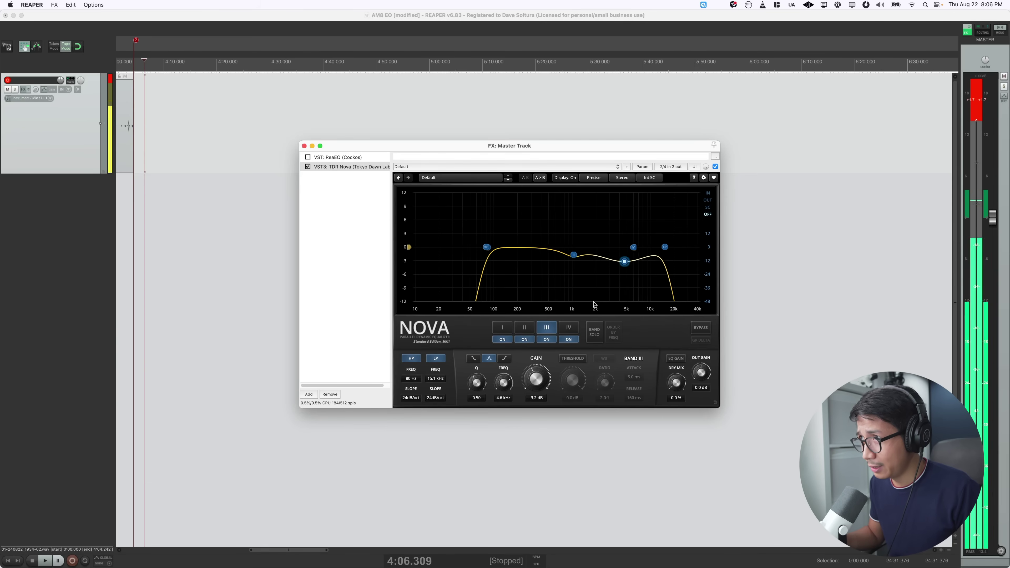
left_click_drag(477, 383, 476, 375)
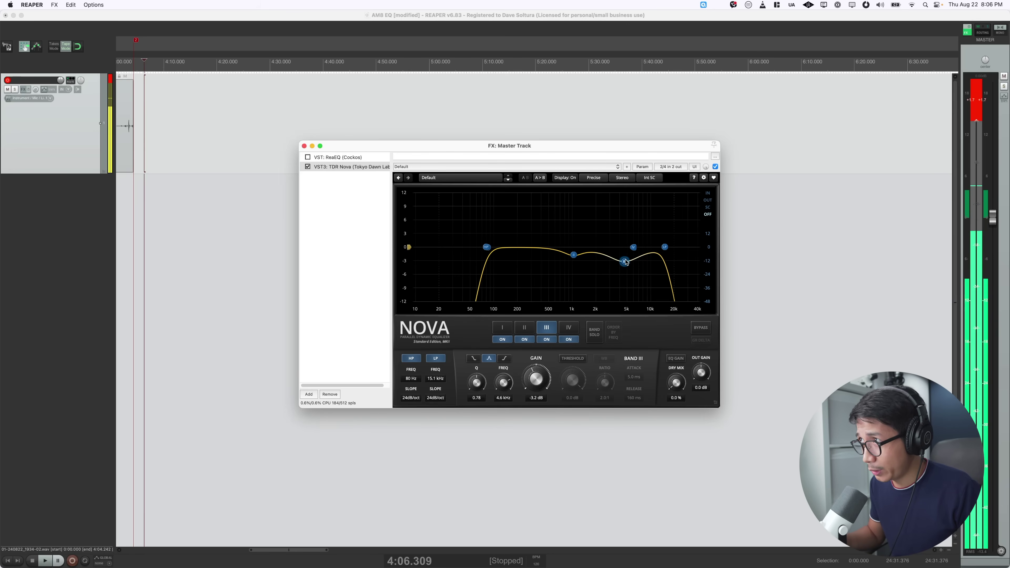
mouse_move(627, 262)
left_mouse_down()
mouse_move(641, 262)
mouse_move(640, 274)
left_mouse_up()
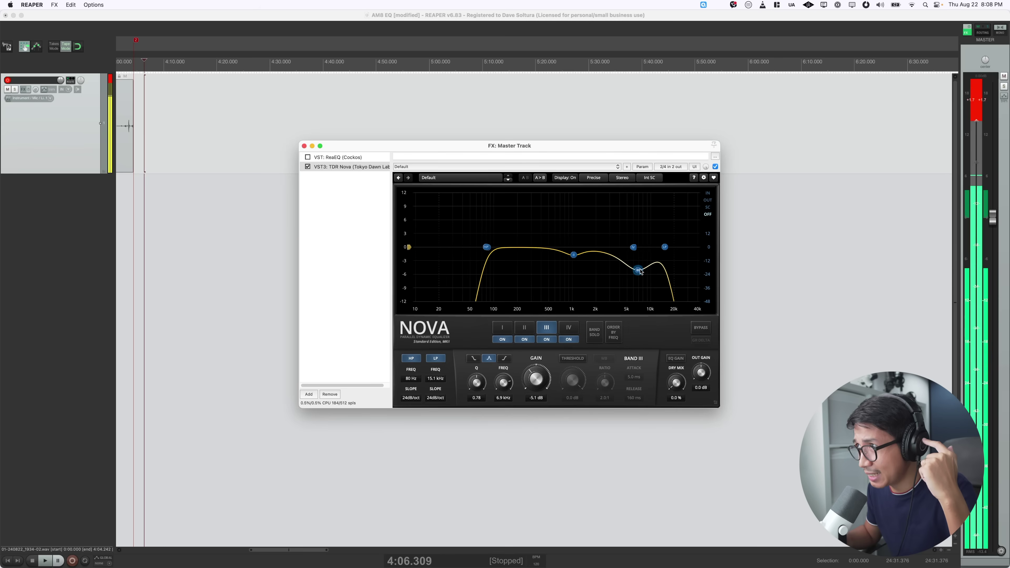
Ease band III's cut to about 3.6 dB near 7.3 kHz and compare it against the bypassed EQ
mouse_move(641, 272)
left_mouse_down()
mouse_move(641, 248)
mouse_move(642, 265)
left_mouse_up()
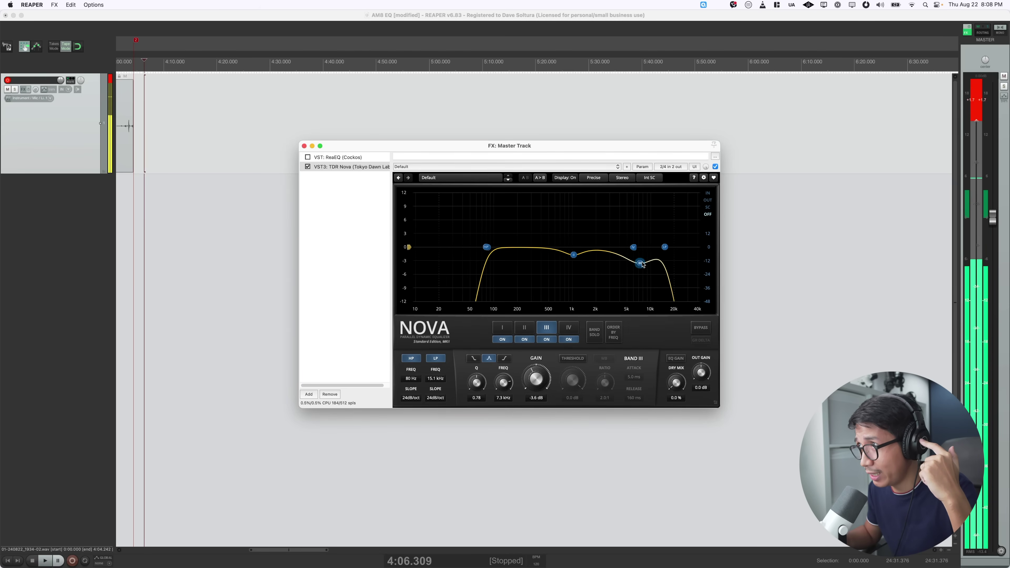
left_click(699, 327)
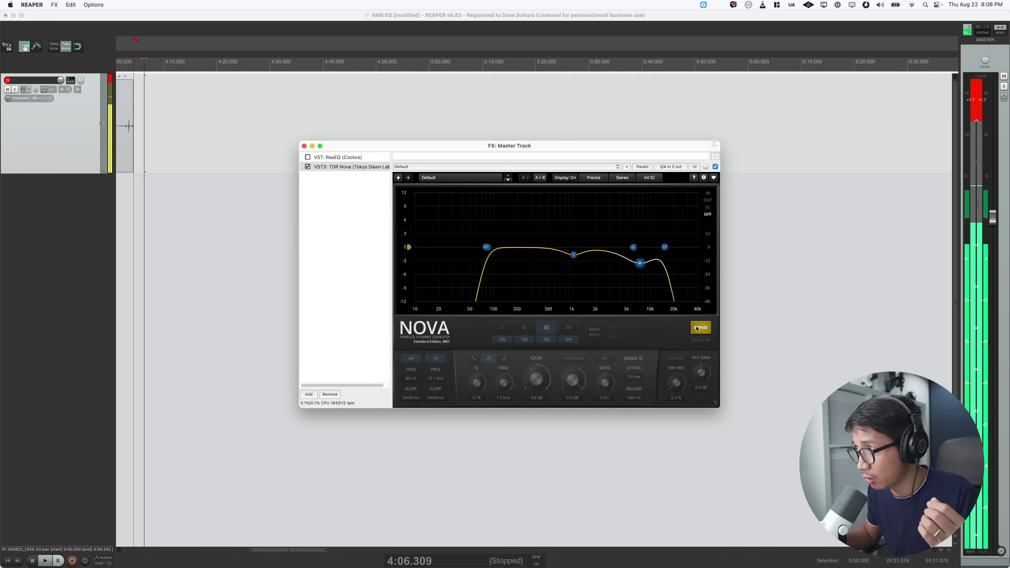
left_click(696, 328)
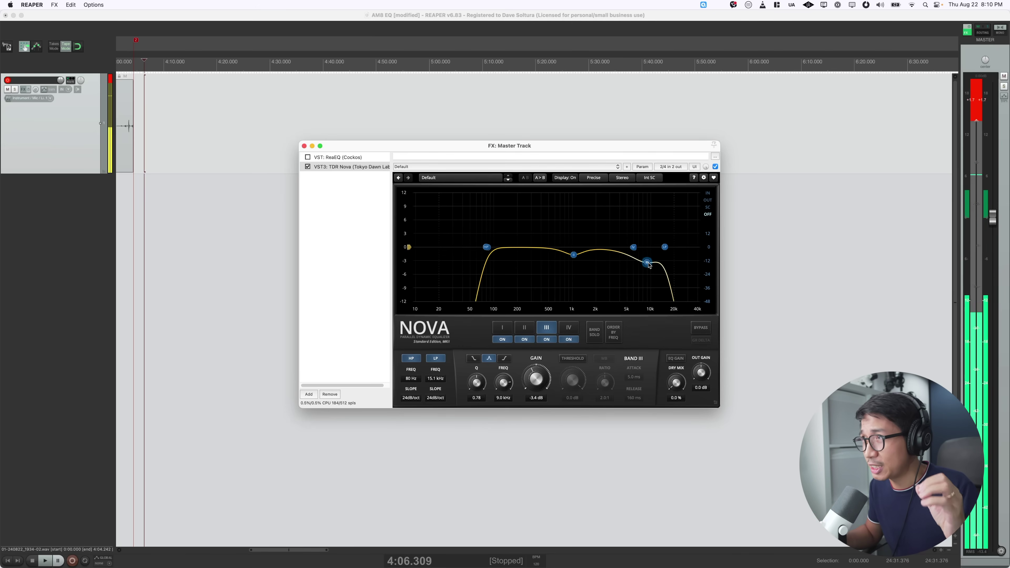
Try band III flat at 0 dB near 10 kHz
left_click_drag(648, 263, 652, 250)
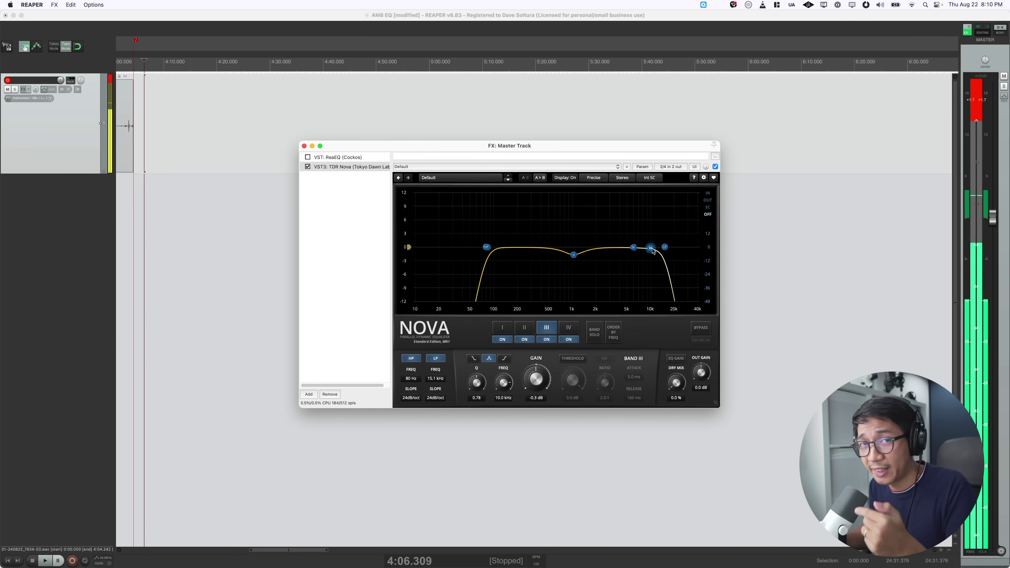
left_click_drag(652, 250, 653, 250)
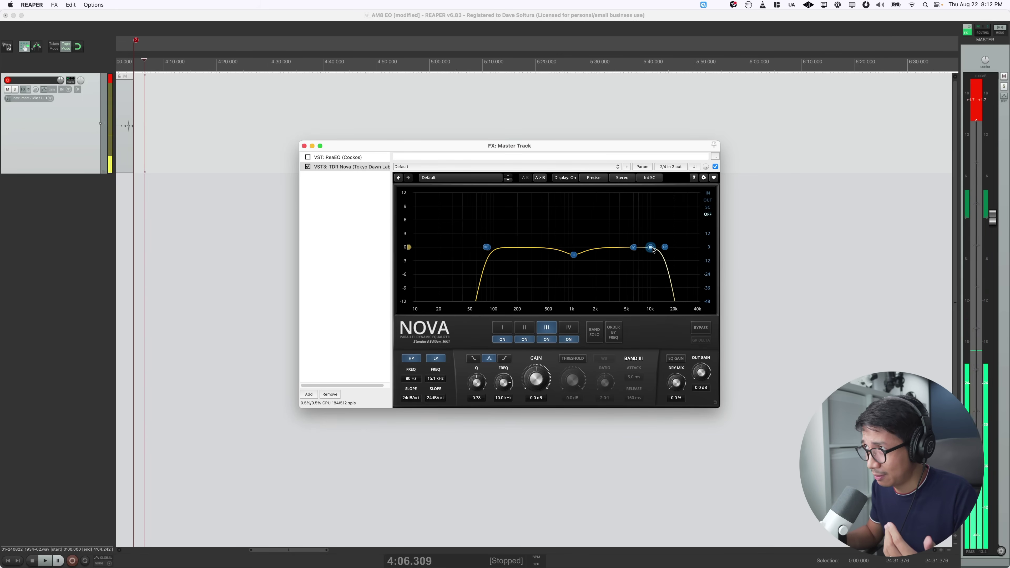
Narrow band III to Q 1.04 and shape it into a cut of about 5.7 dB near 8.5 kHz
left_click_drag(653, 249, 644, 263)
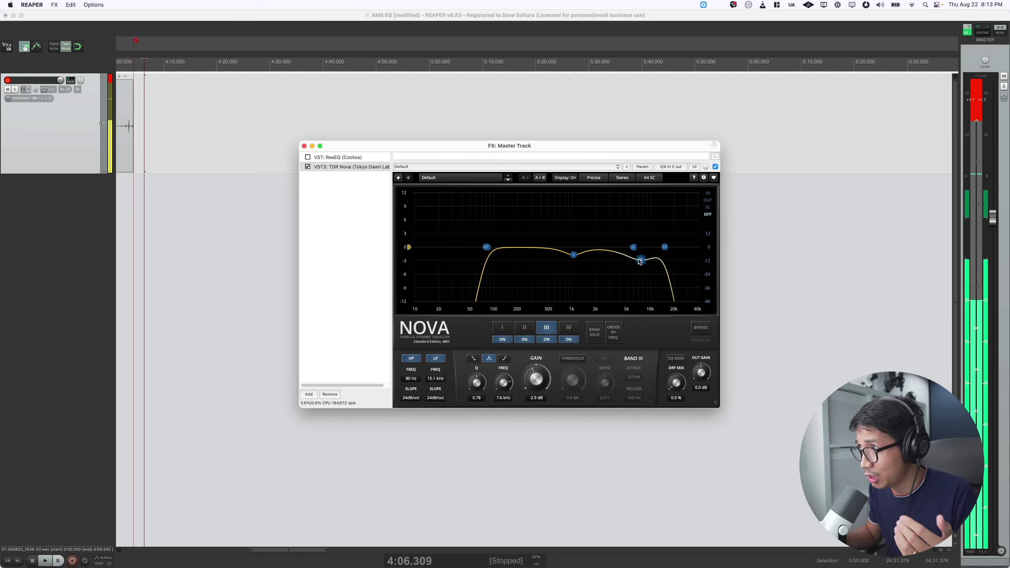
scroll(640, 261, "up", 2)
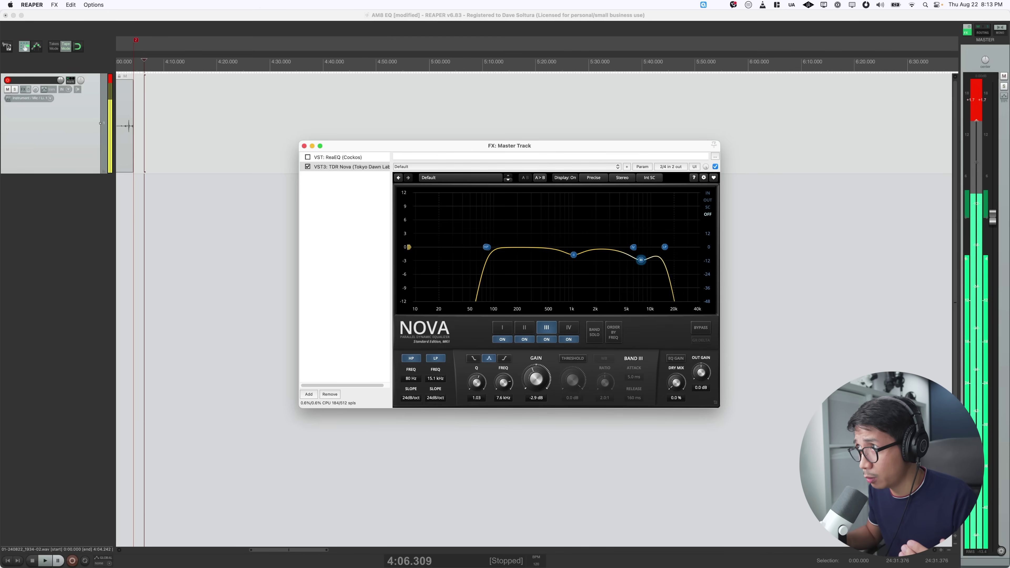
left_click_drag(640, 260, 646, 261)
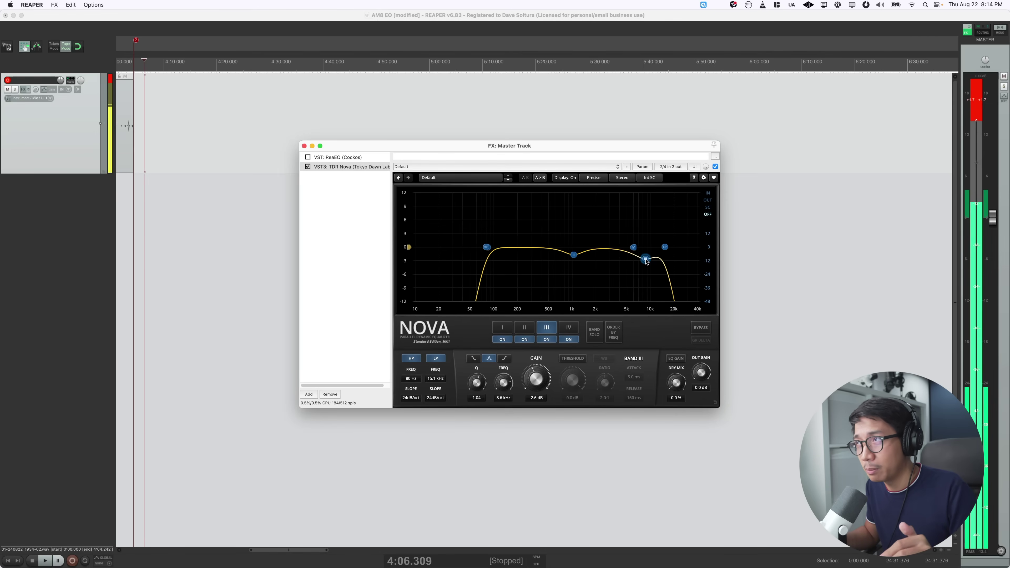
left_click_drag(646, 263, 646, 275)
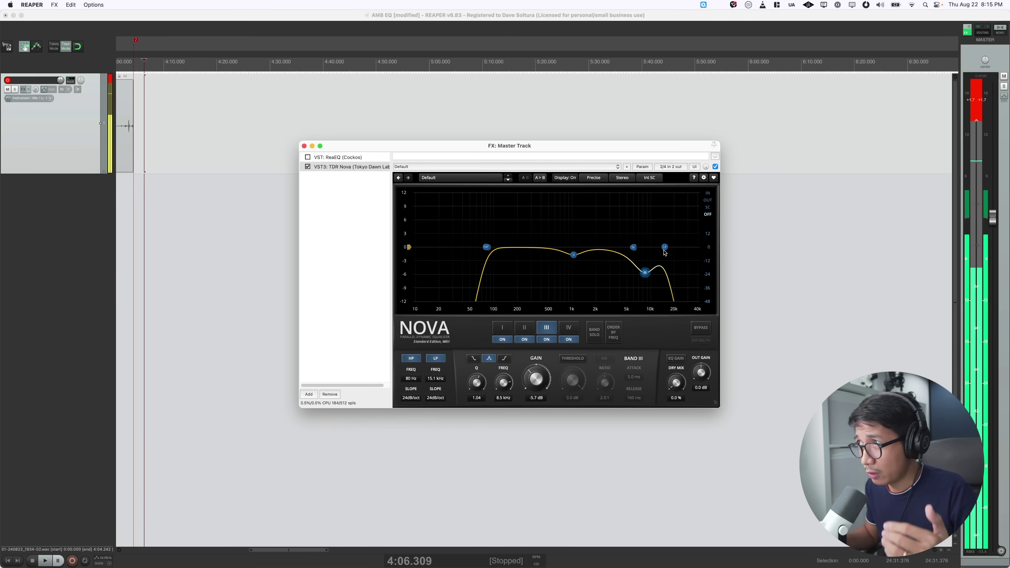
Try the low-pass filter at 11.6 kHz, and settle it at about 14.9 kHz
left_click(664, 249)
left_click_drag(663, 250, 655, 252)
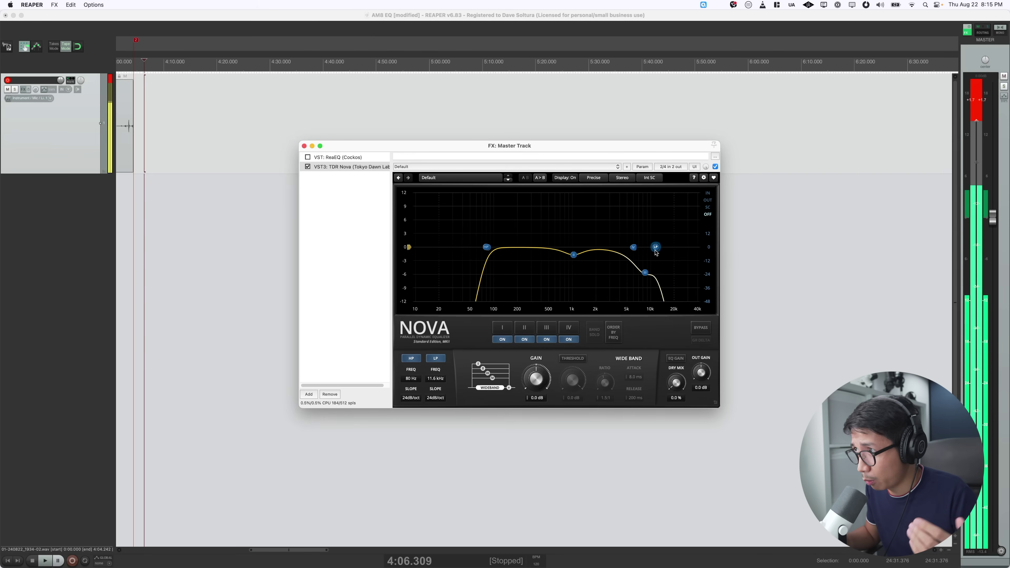
left_click_drag(656, 253, 664, 253)
Vary band III's cut between about 3.4 and 5.9 dB around 8.4 to 8.9 kHz, finishing on the deeper cut
left_click(644, 274)
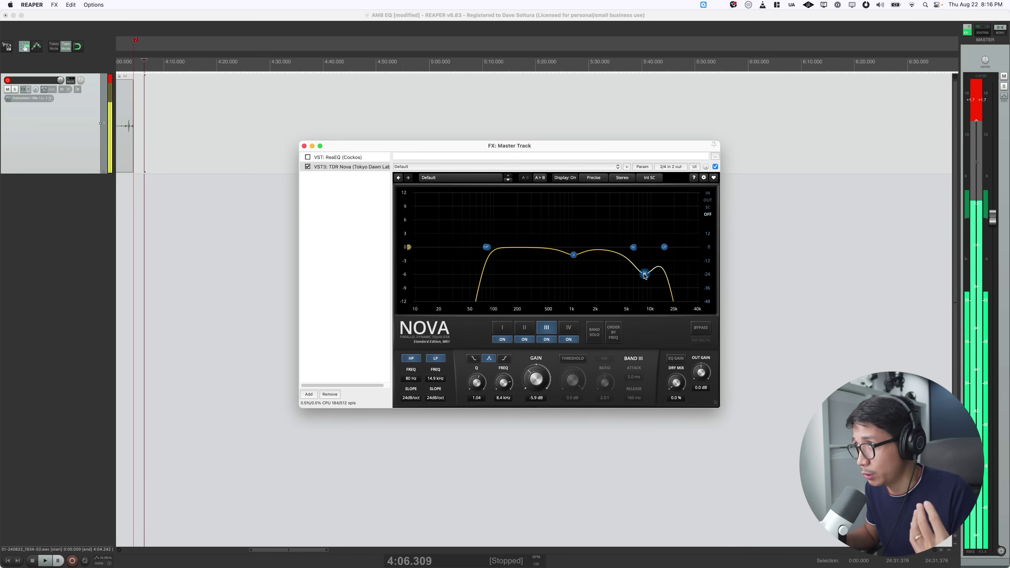
left_click_drag(644, 274, 647, 264)
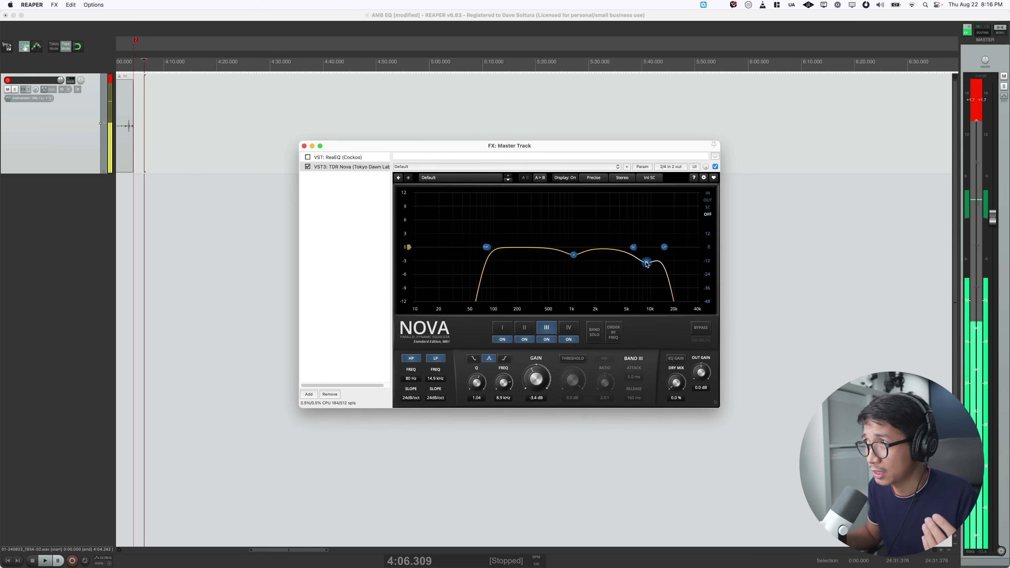
left_click_drag(646, 264, 646, 275)
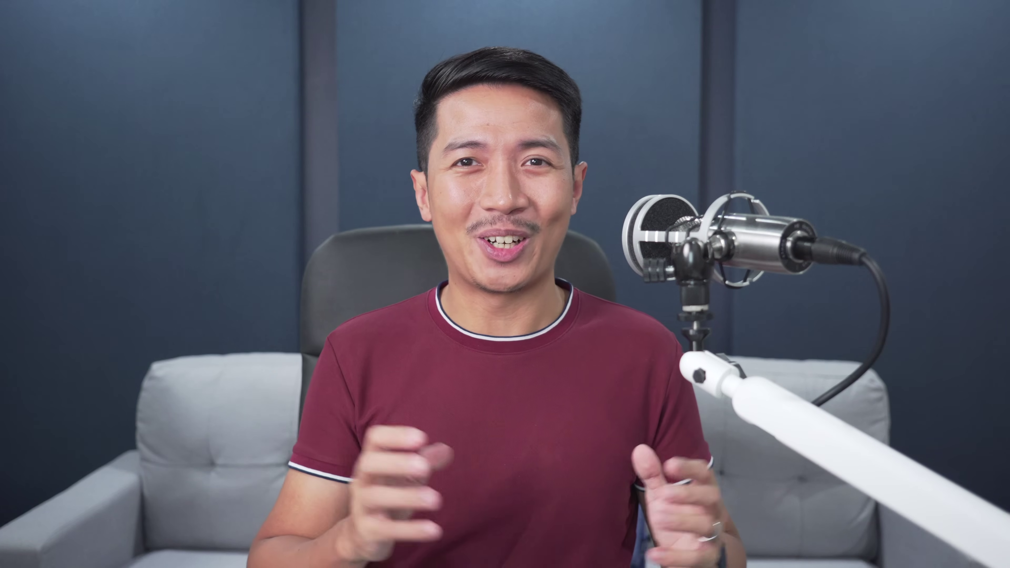